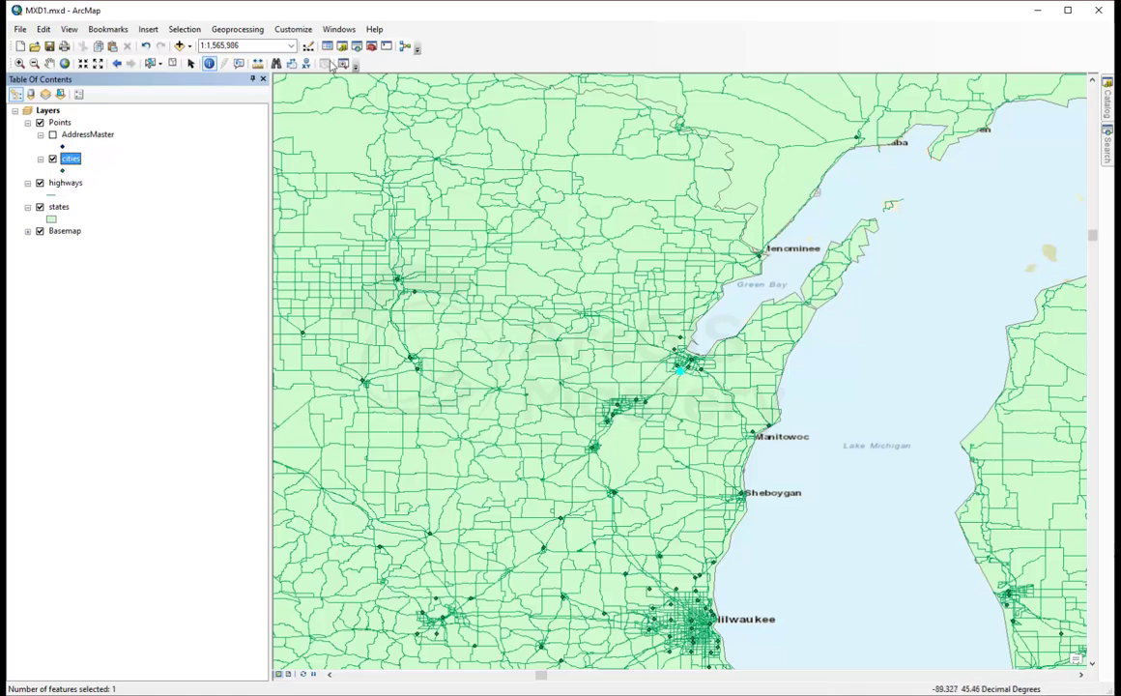
Clear the selected city features so nothing remains selected on the map.
click(172, 62)
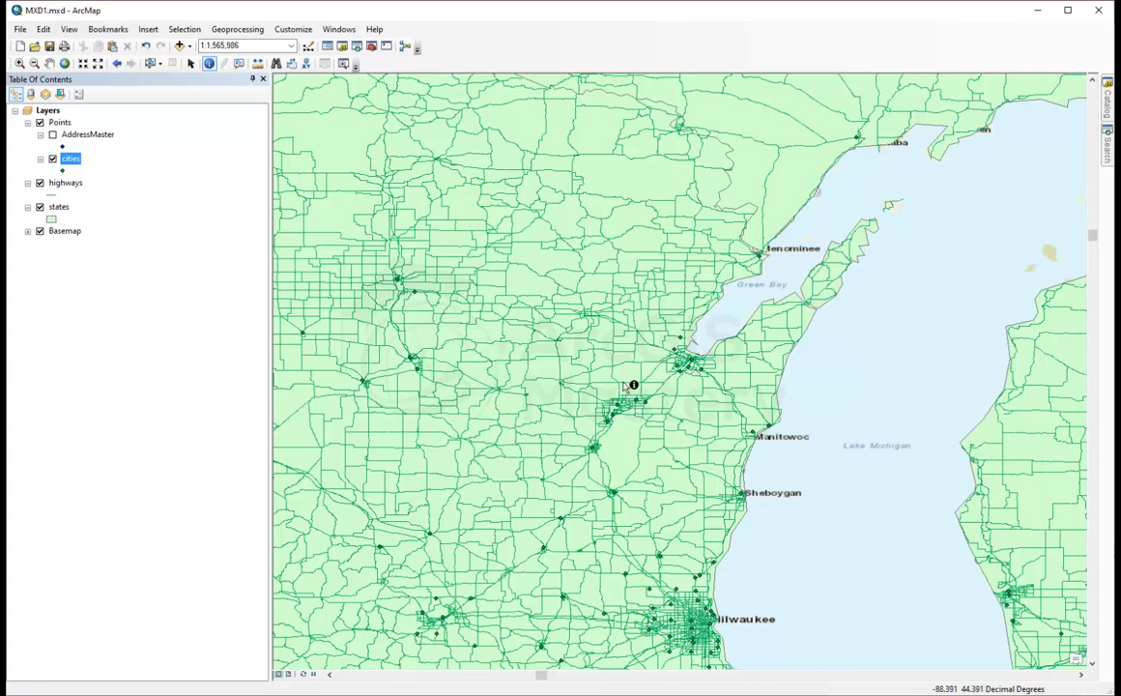
double_click(57, 193)
click(719, 194)
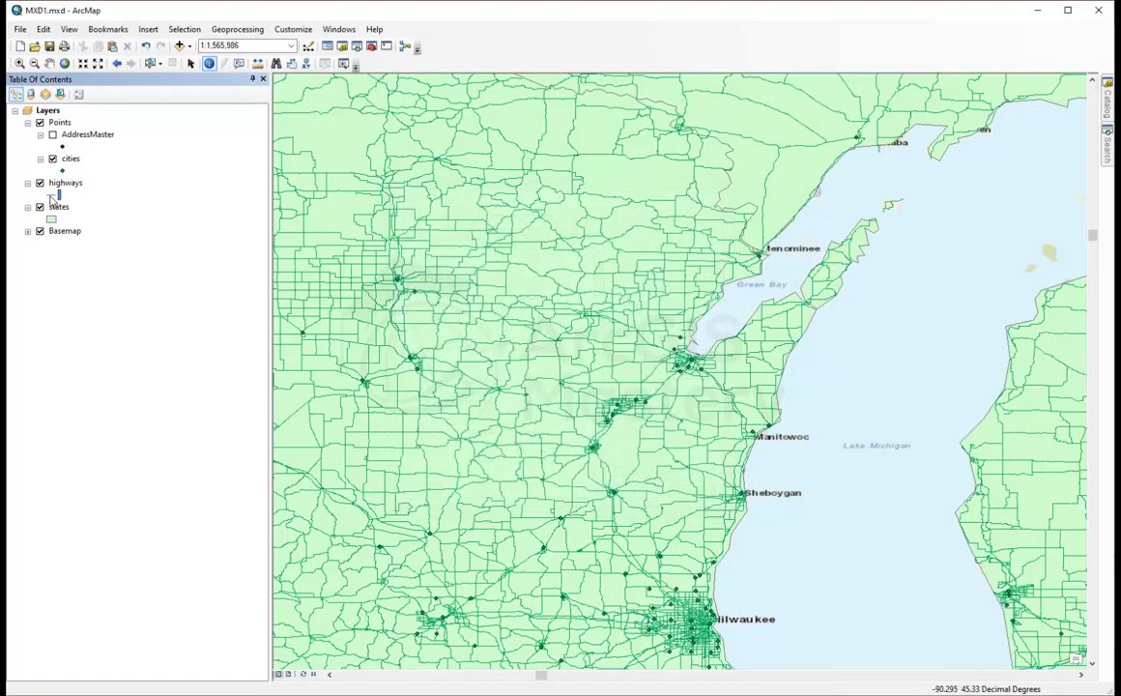
click(65, 184)
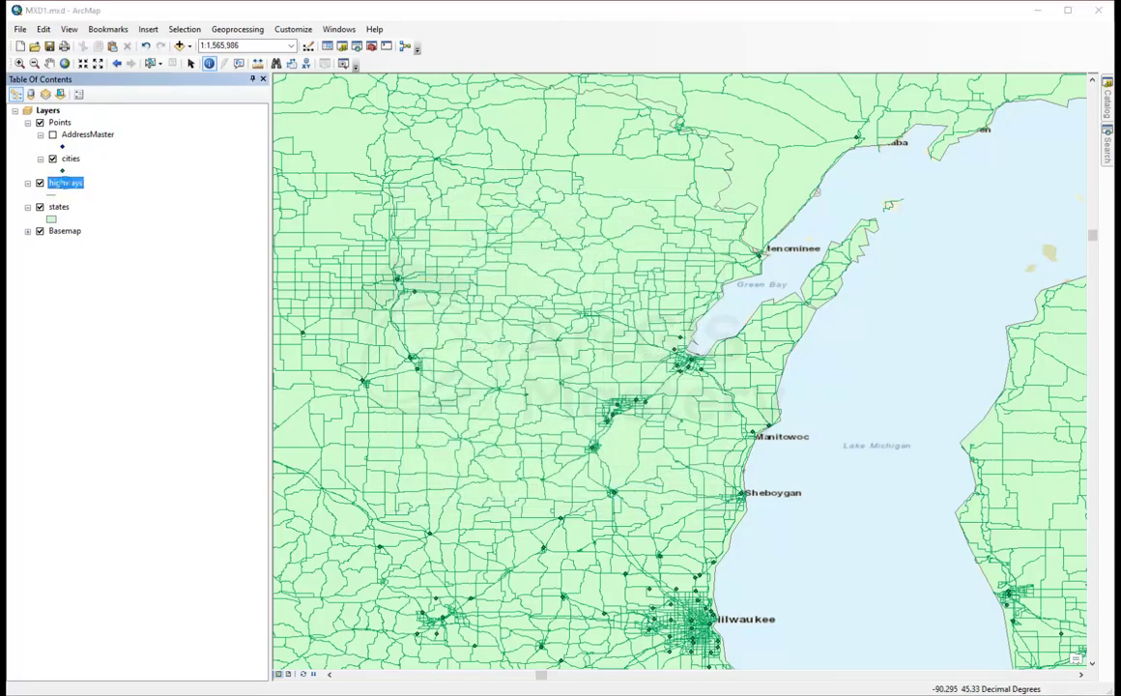
double_click(65, 184)
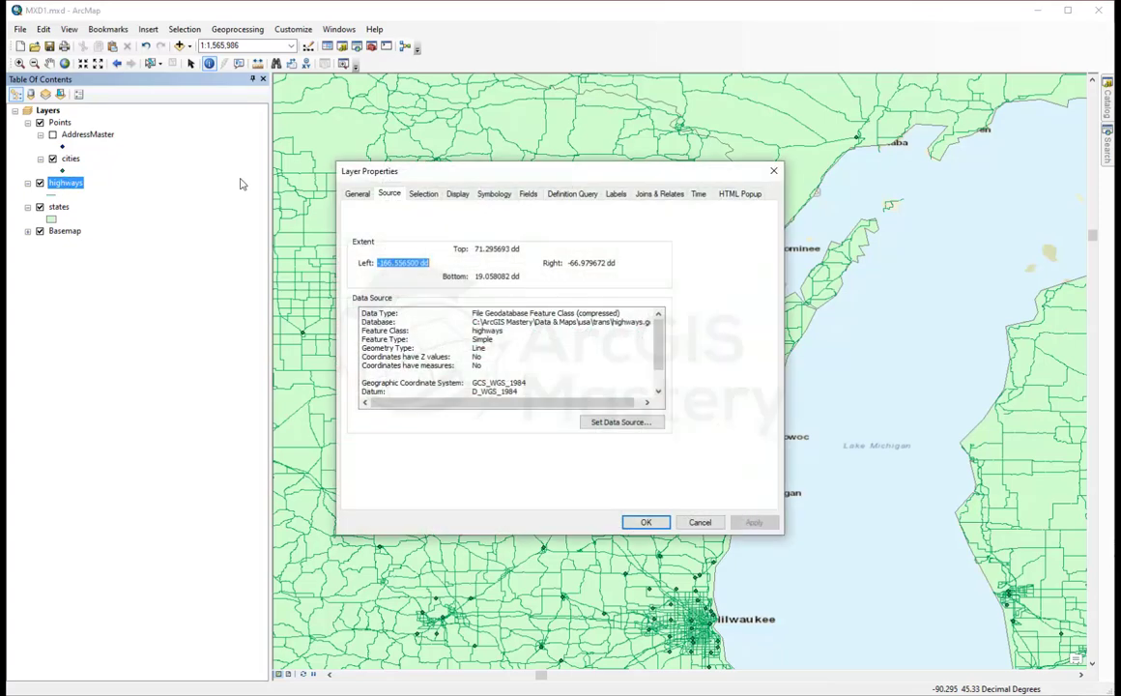
click(773, 173)
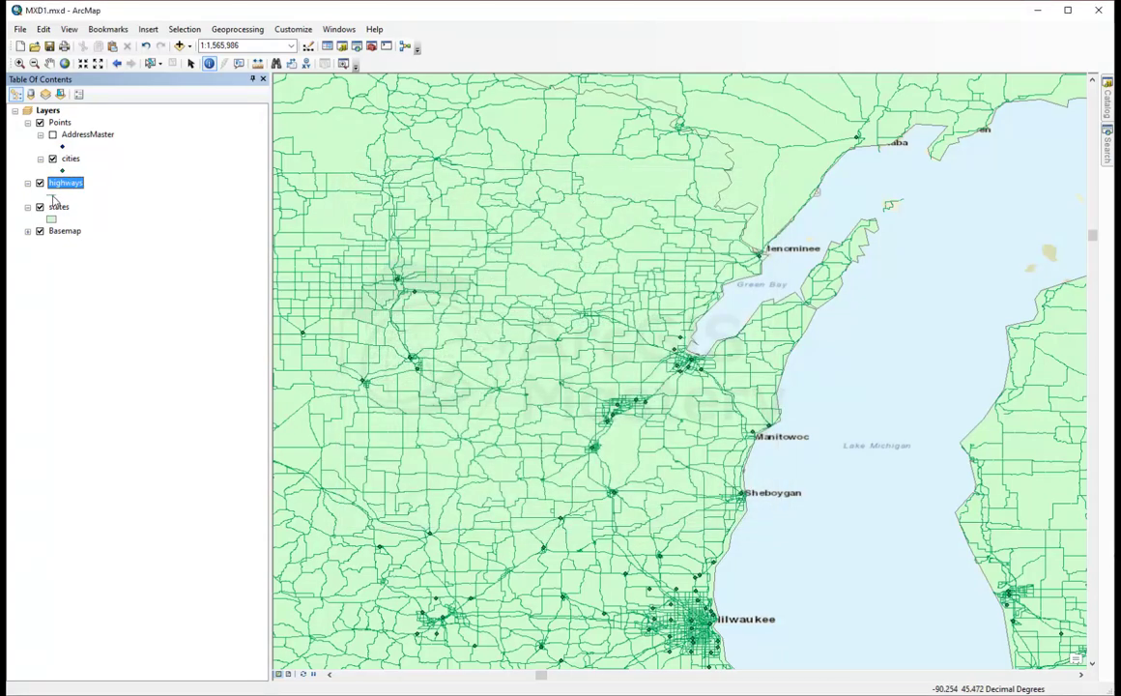
Symbolize the highways layer as blue lines with a width of 1.5.
click(53, 196)
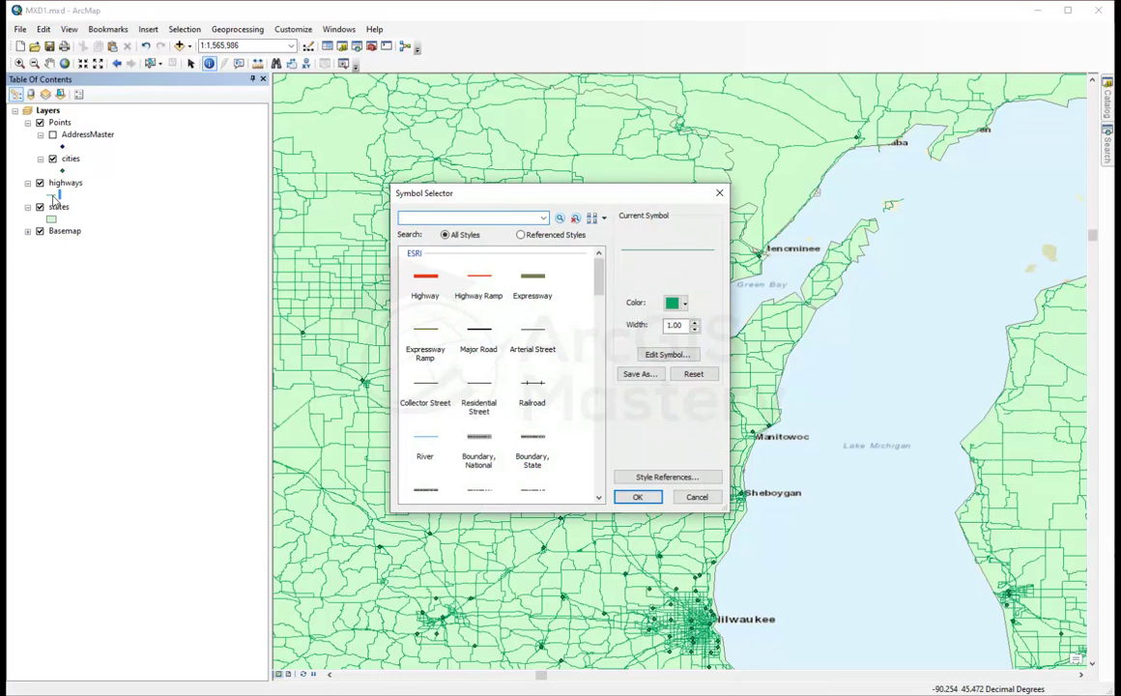
click(676, 303)
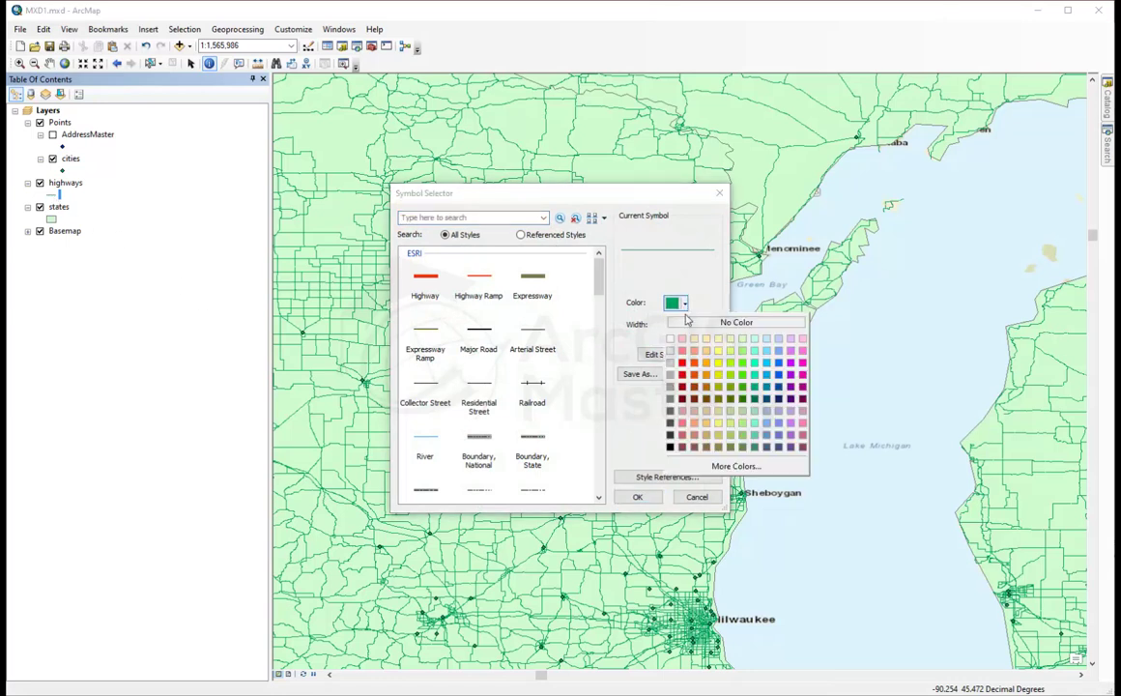
click(779, 364)
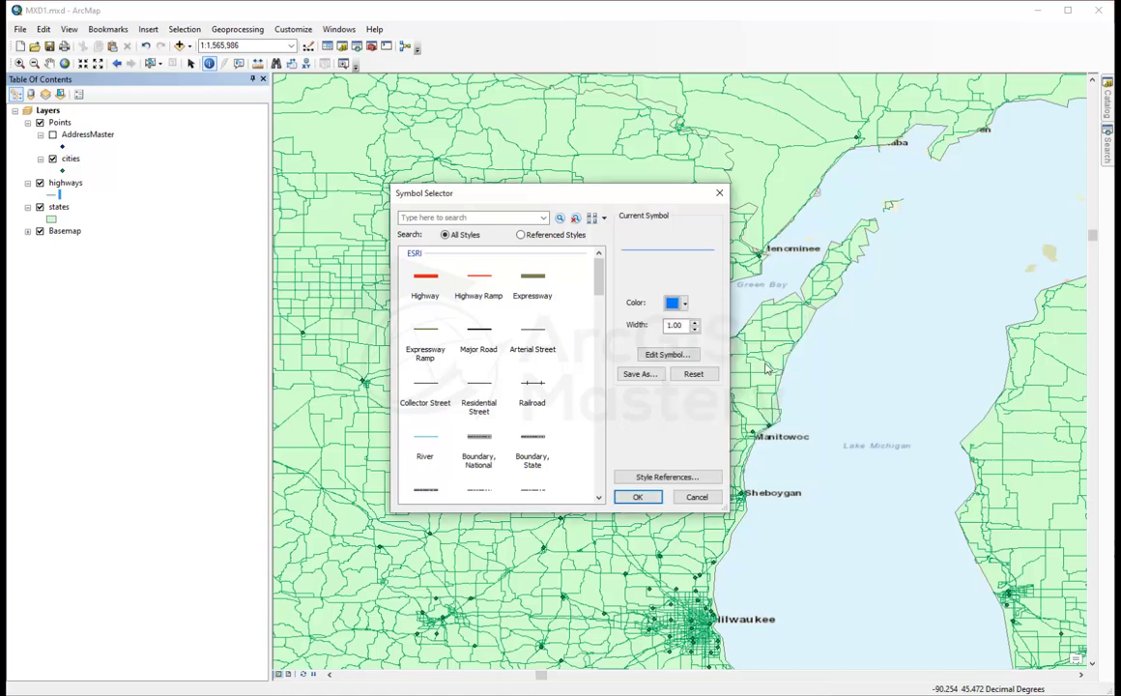
click(695, 324)
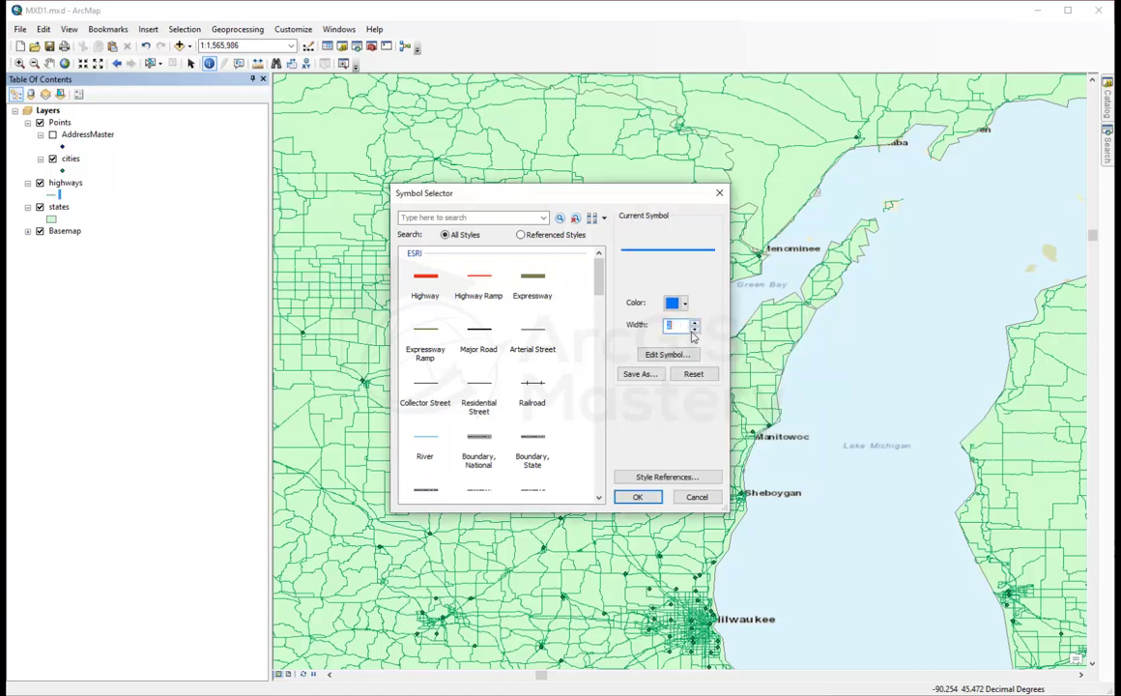
text(1.5)
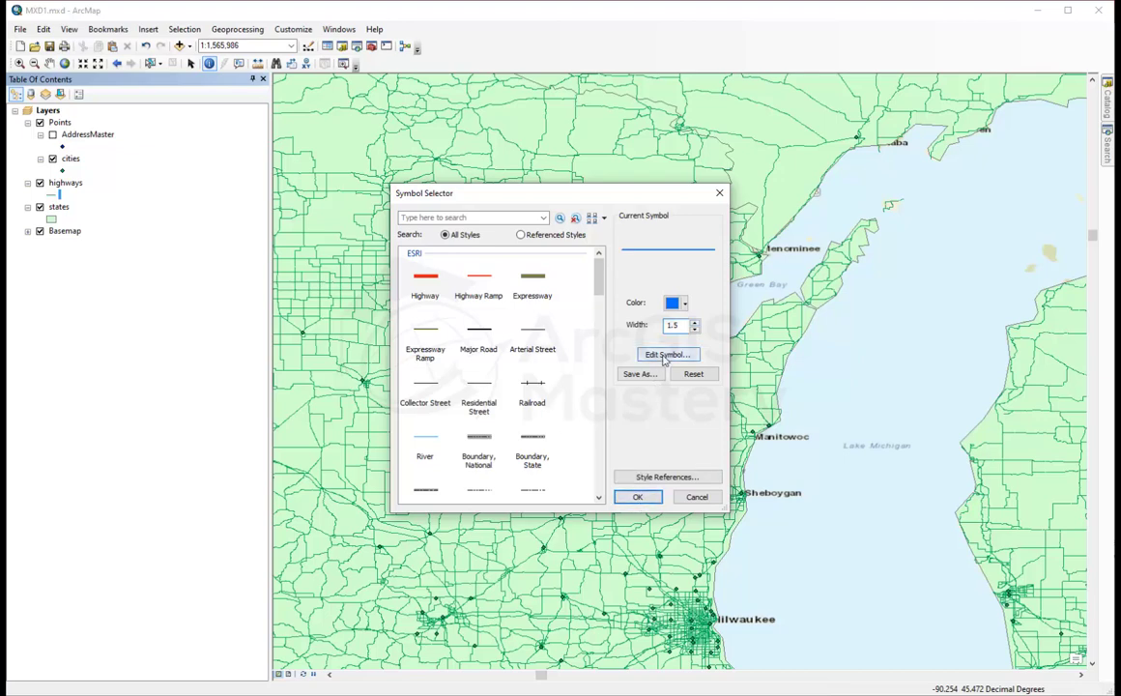
scroll(589, 319, down, 5)
scroll(589, 318, up, 5)
click(638, 496)
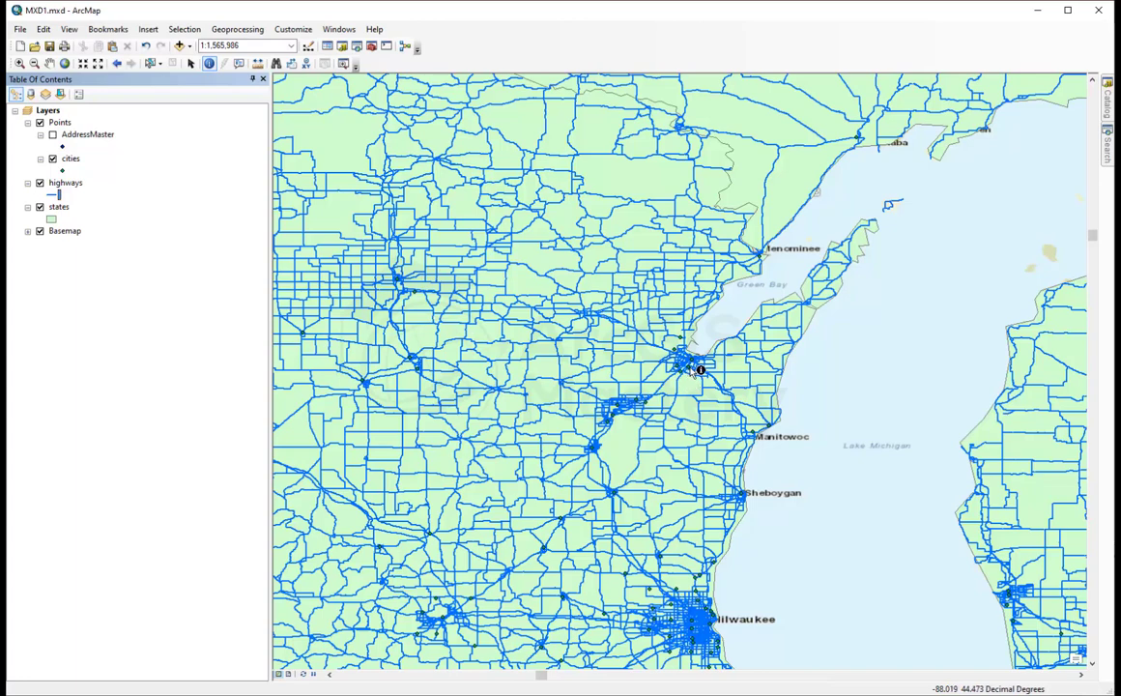
Draw the cities layer as red Triangle 1 markers at size 18.
click(63, 171)
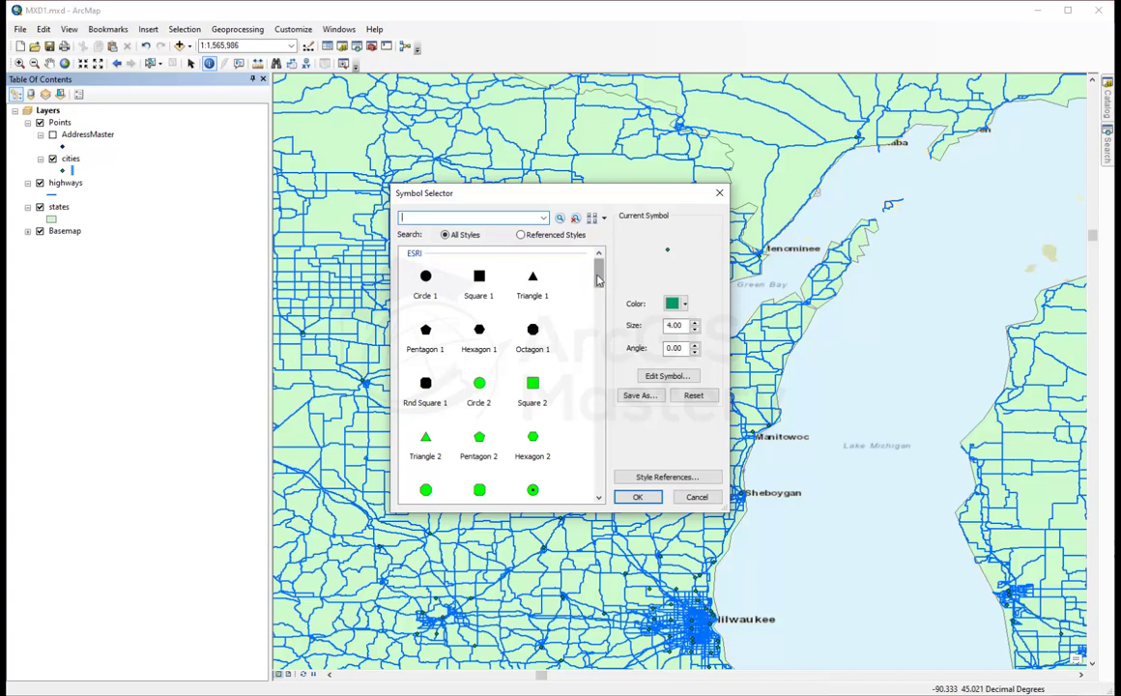
mouse_move(598, 273)
mouse_down()
mouse_move(598, 311)
mouse_move(594, 270)
mouse_up()
click(531, 279)
click(532, 279)
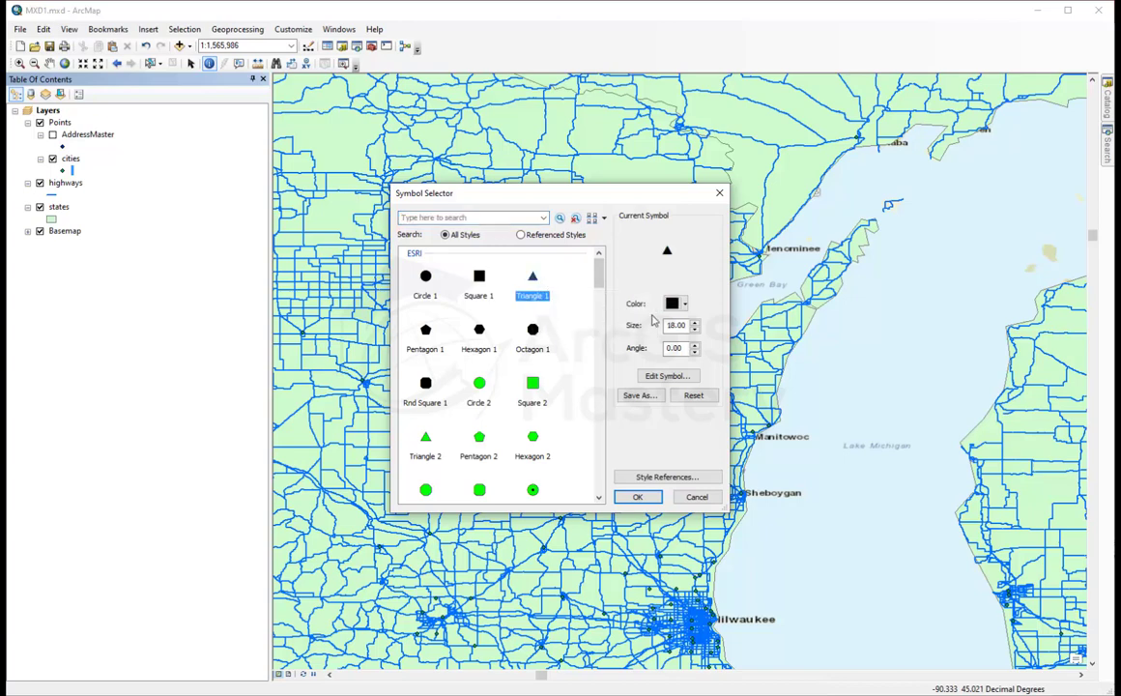
click(685, 306)
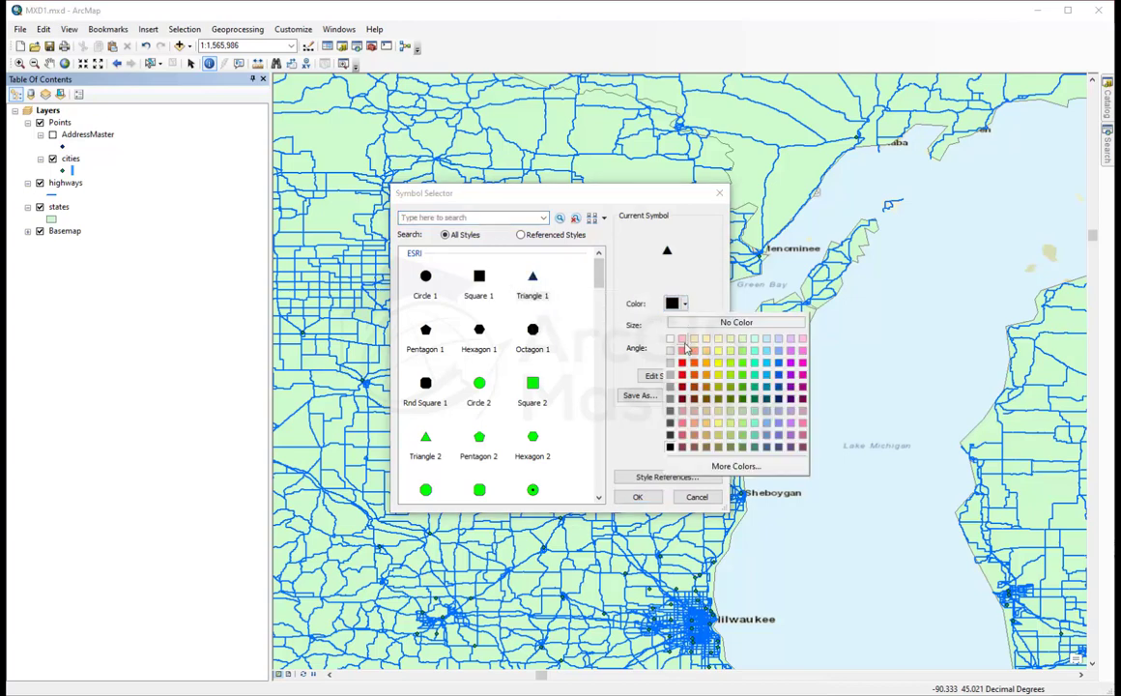
click(681, 363)
click(638, 497)
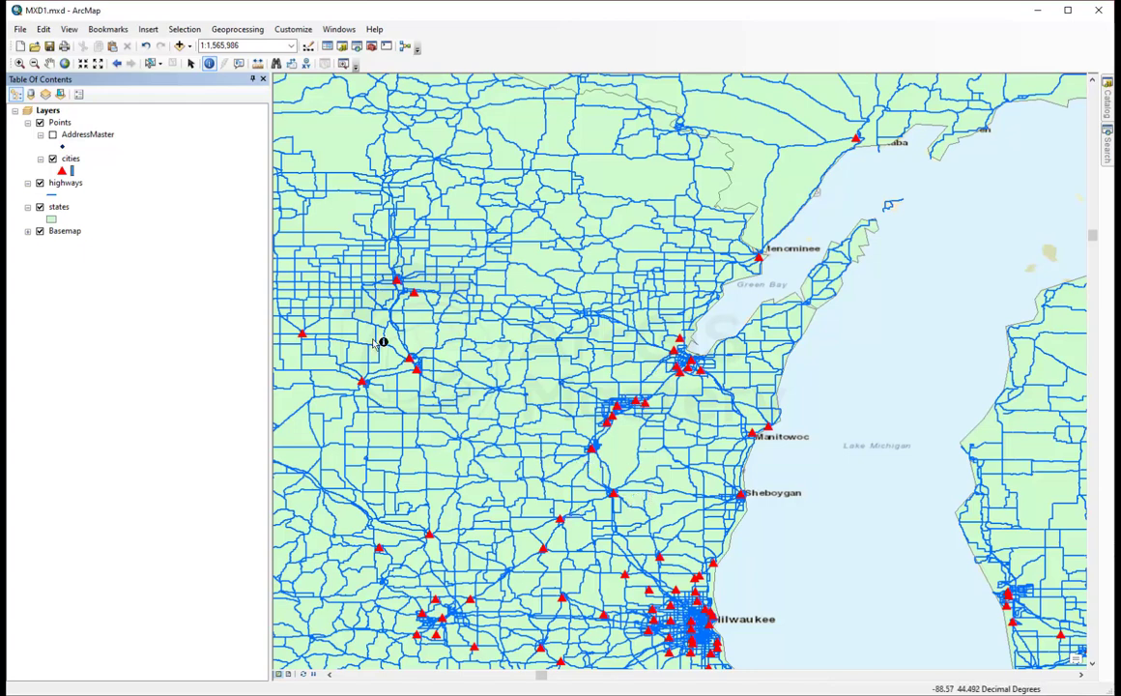
Reduce the highway line width from 1.5 to 1.
click(55, 194)
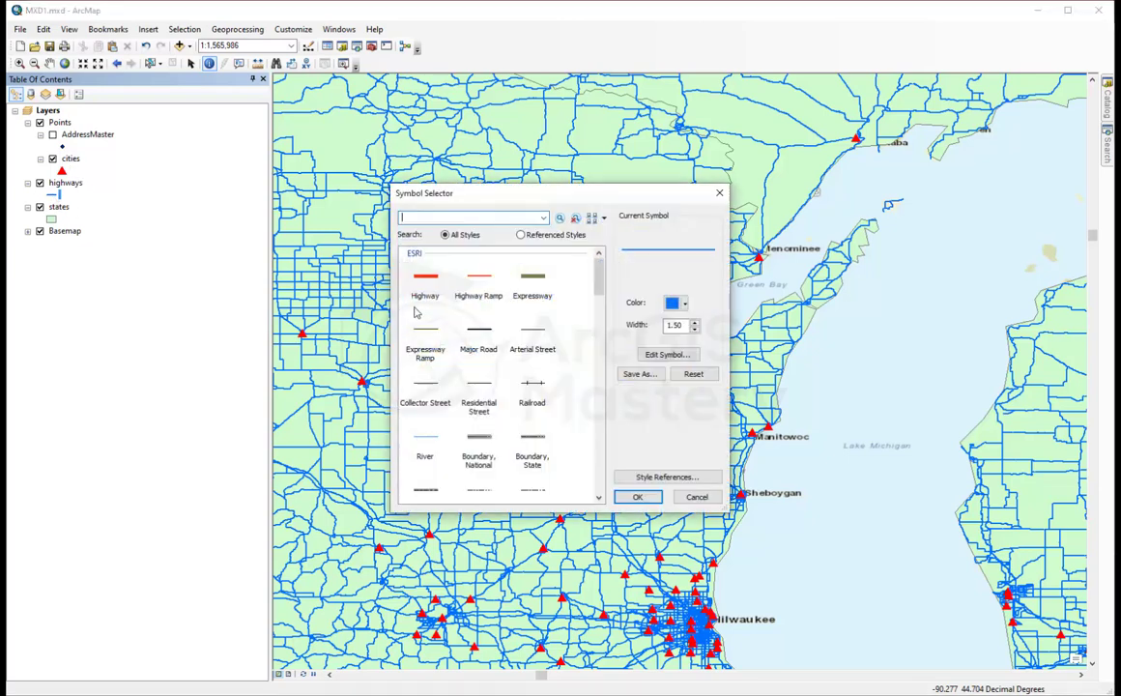
click(694, 329)
text(1)
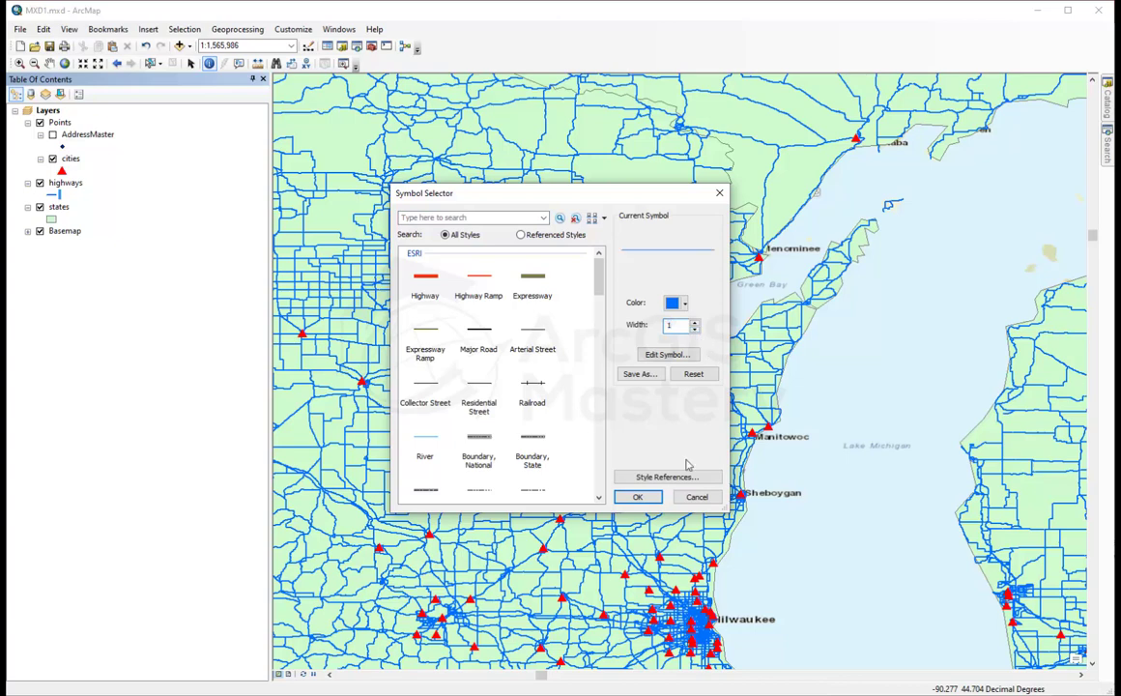
click(637, 496)
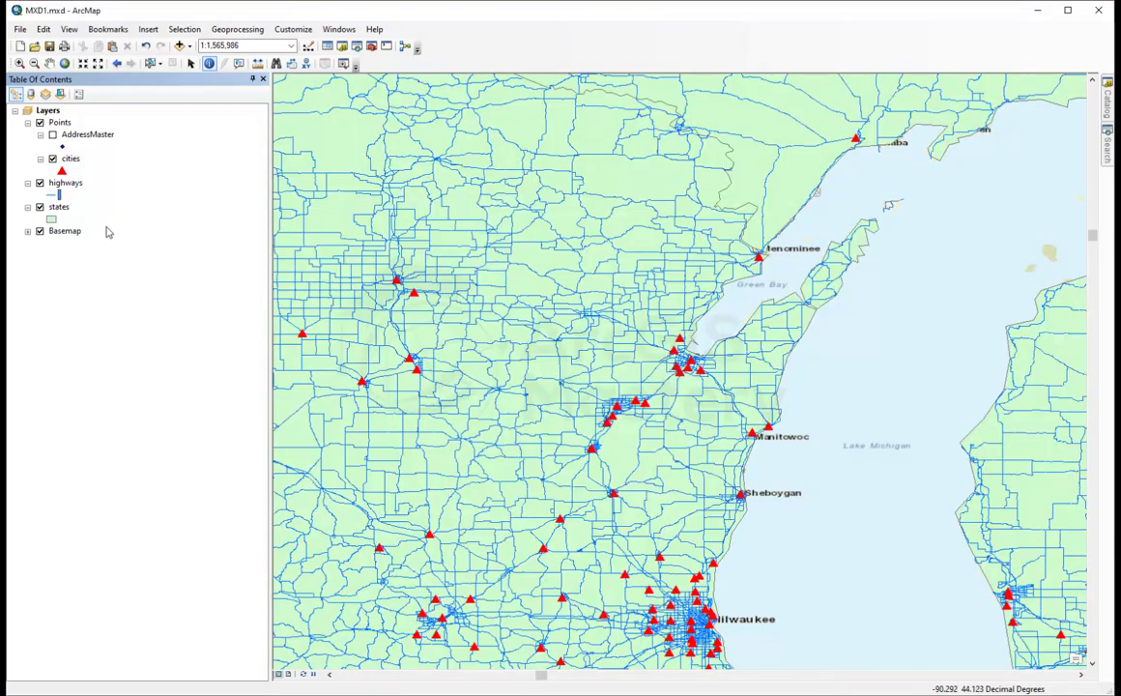
Zoom from the full world extent in on the contiguous United States.
click(64, 63)
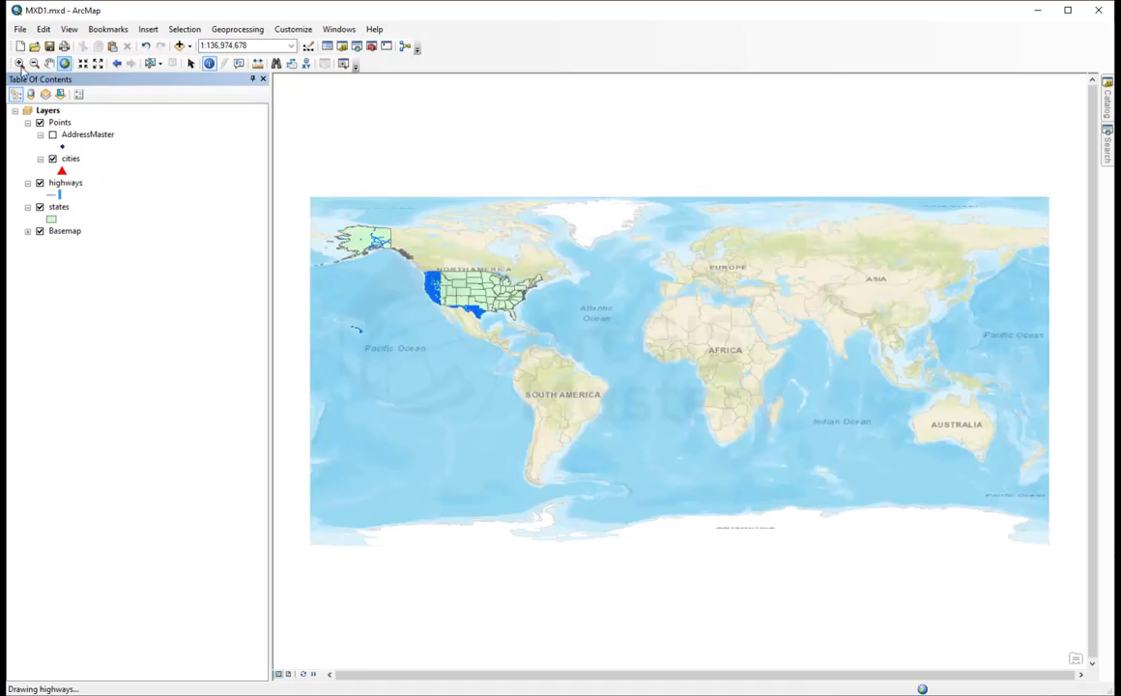
click(19, 63)
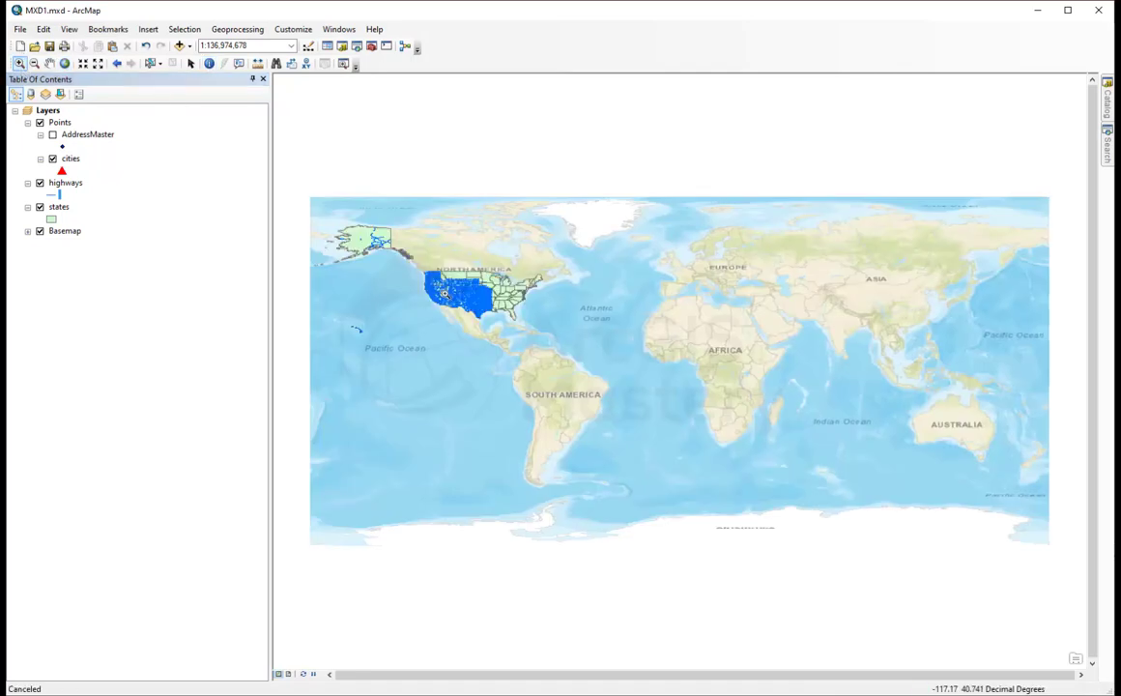
drag(423, 273, 534, 314)
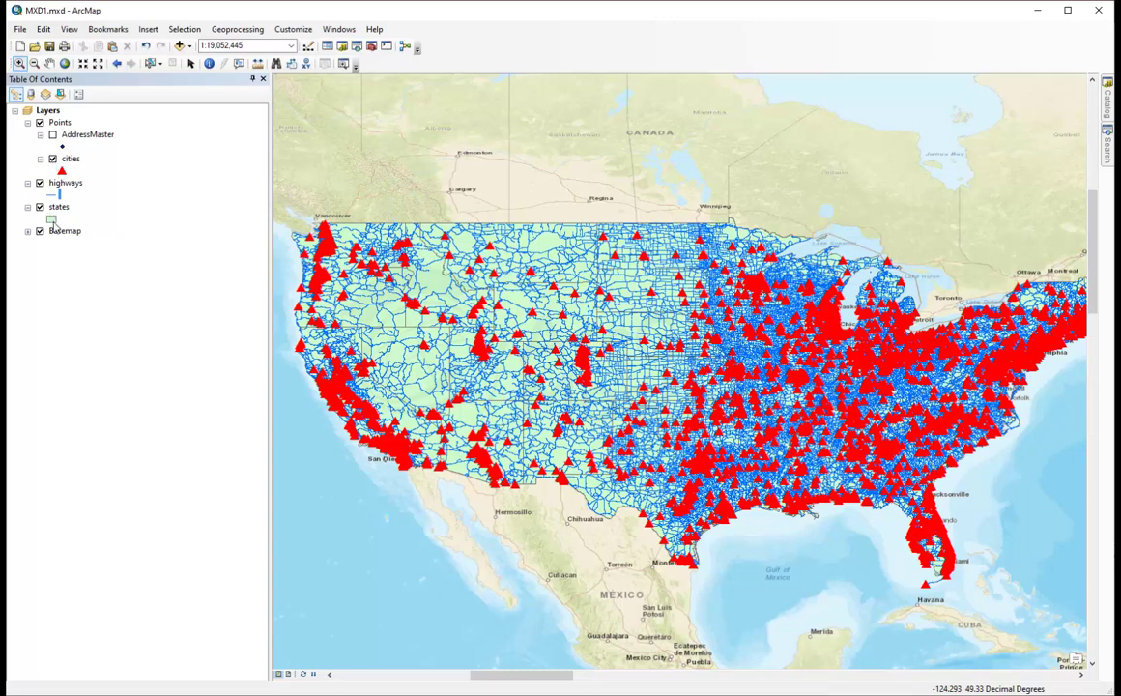
Turn off cities and highways, and fill the states with the Blue symbol.
click(52, 159)
click(40, 182)
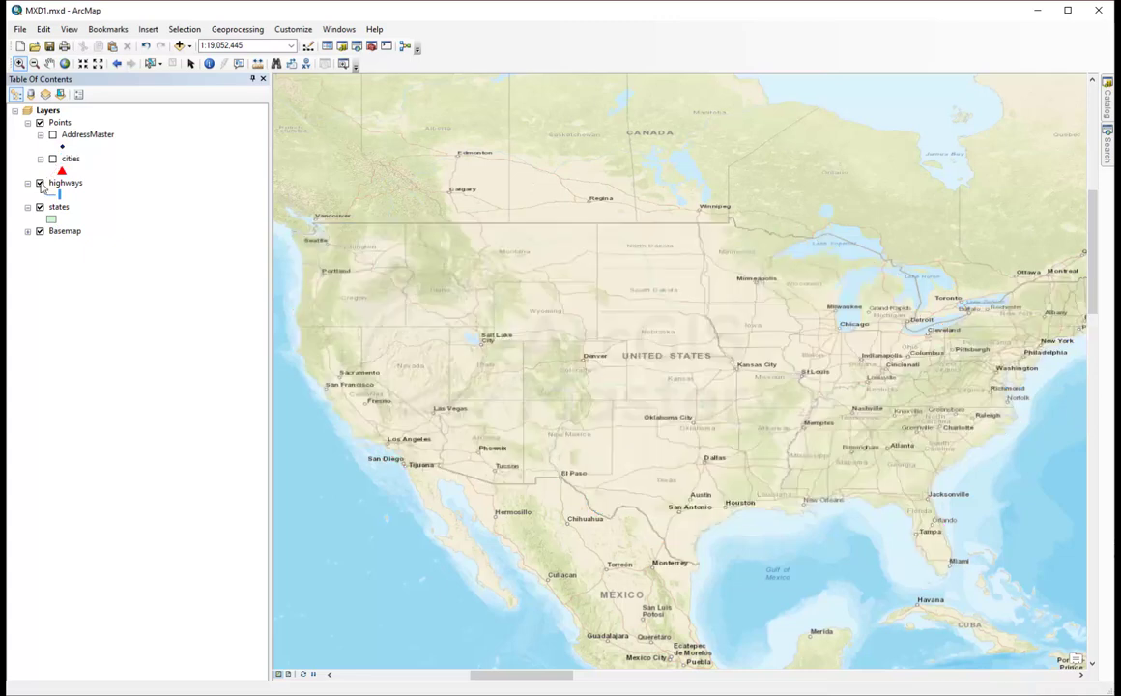
click(53, 221)
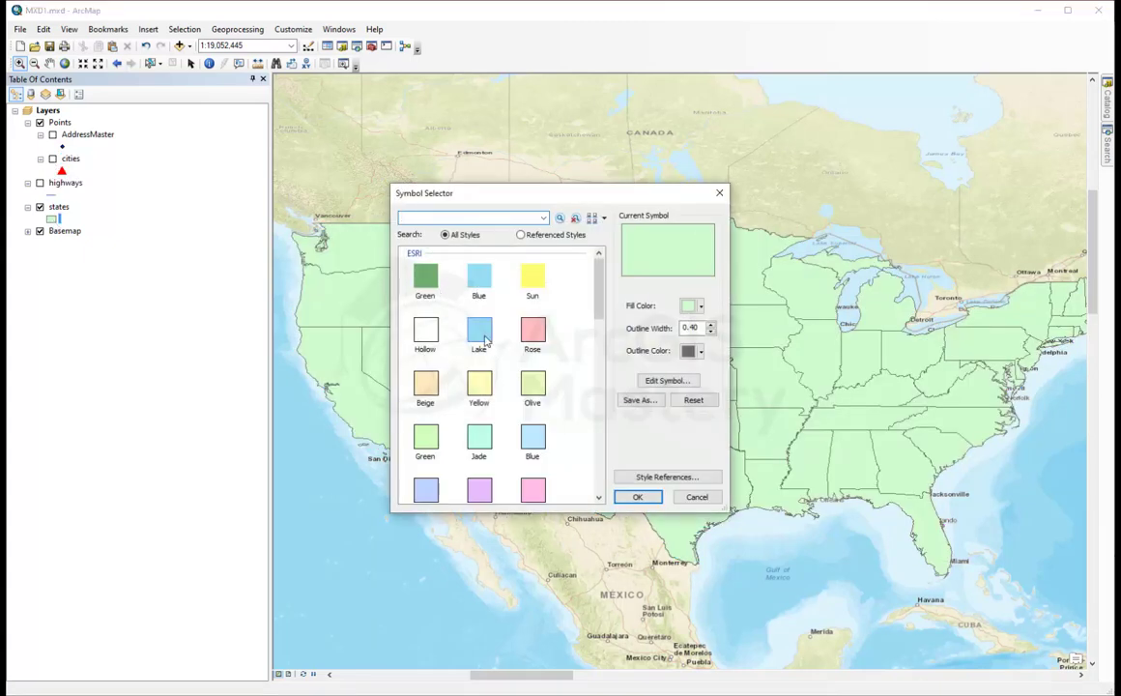
click(478, 280)
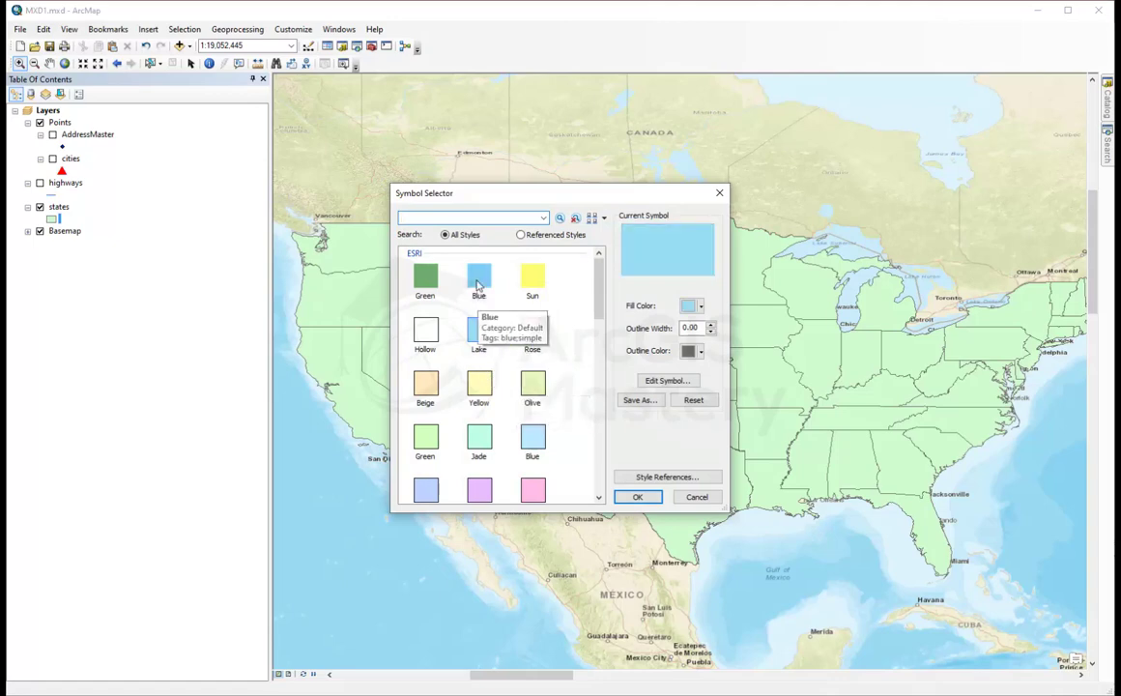
click(638, 497)
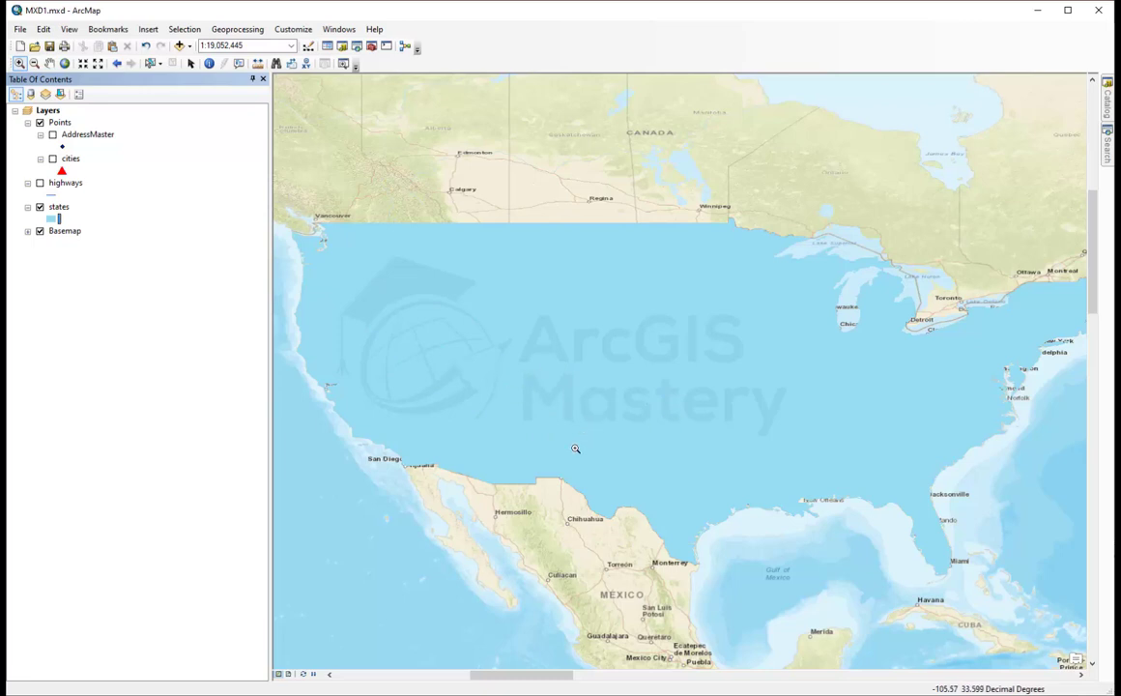
Outline the blue states in black with an outline width of 0.1.
click(55, 220)
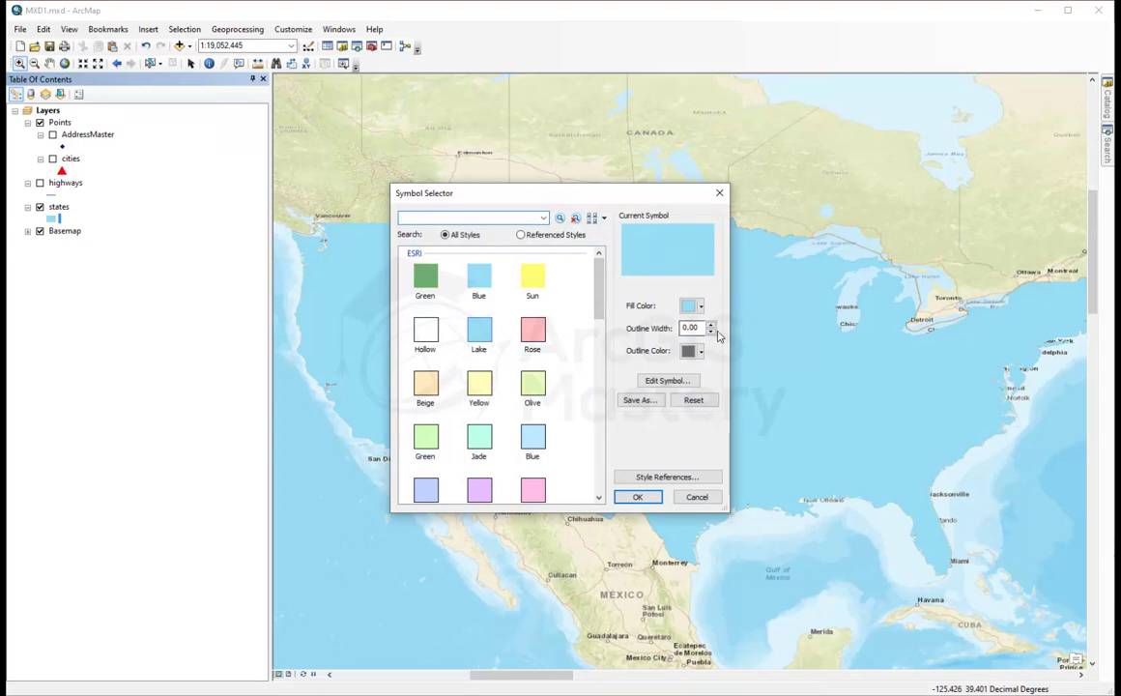
click(701, 329)
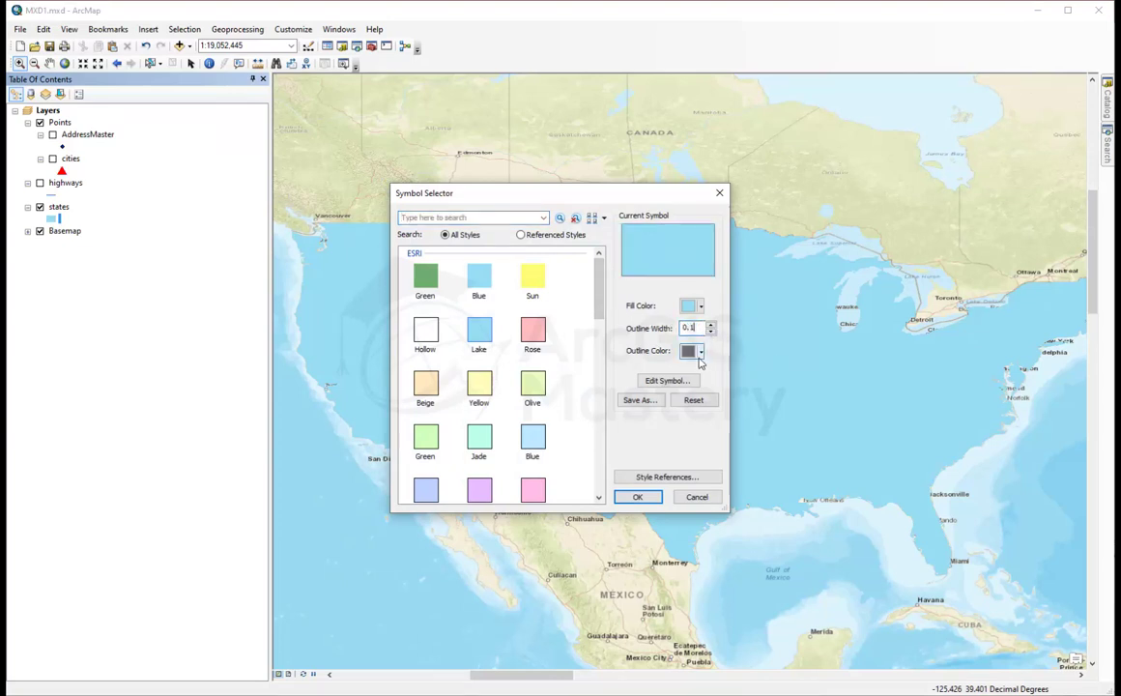
click(702, 355)
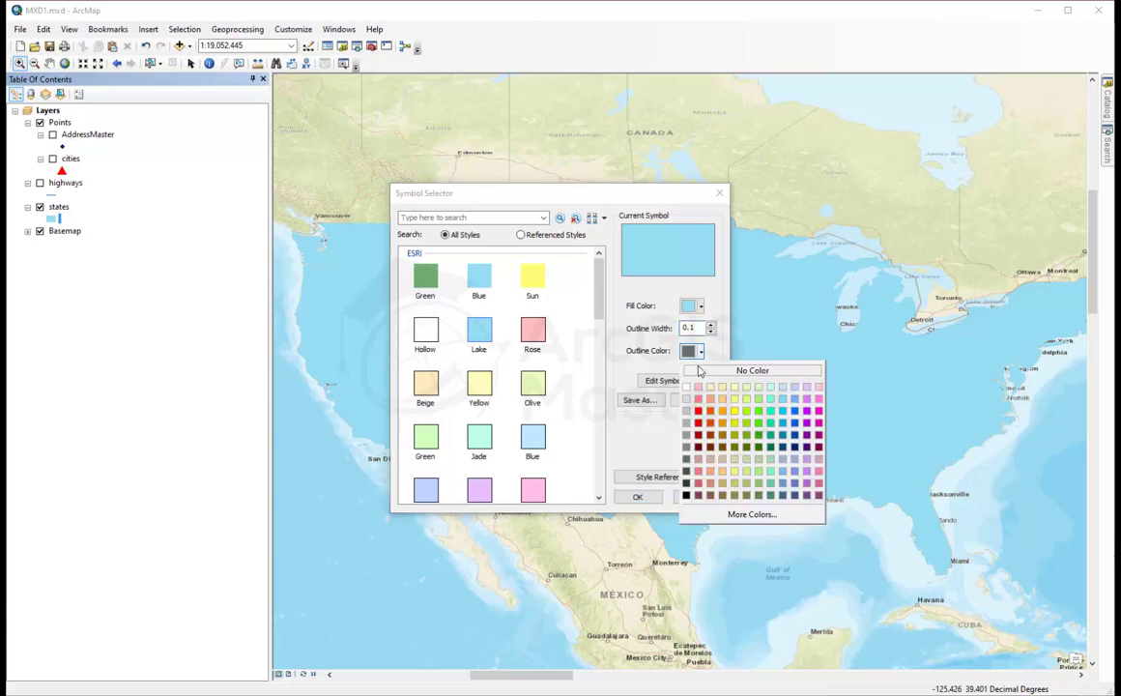
click(685, 499)
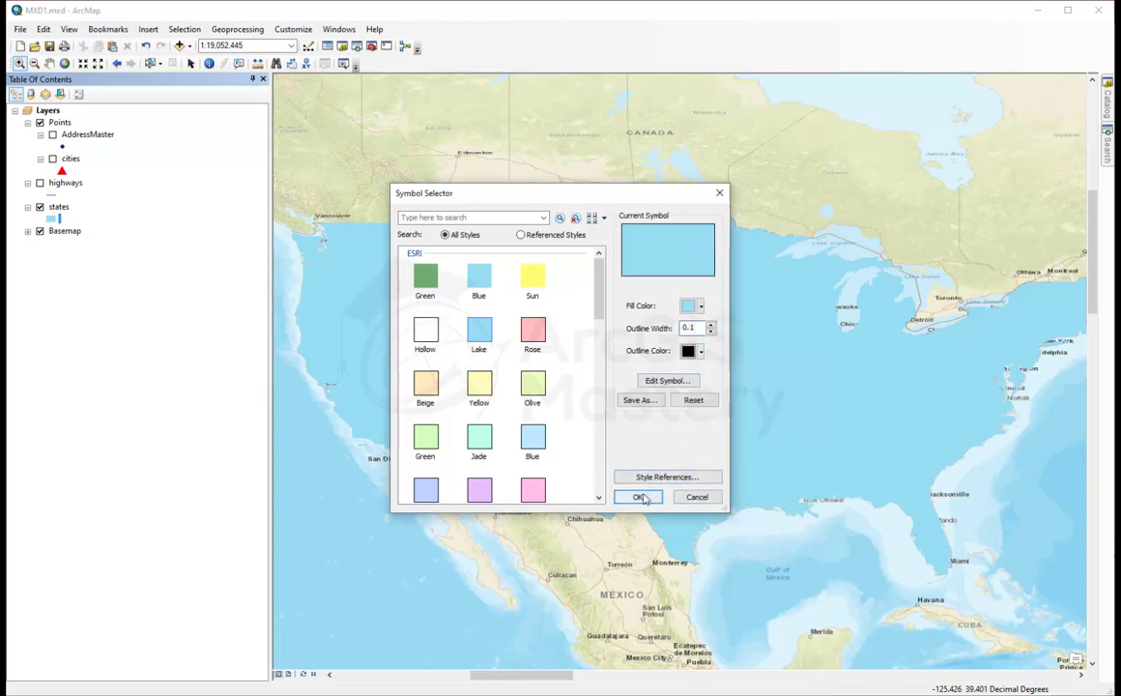
click(640, 498)
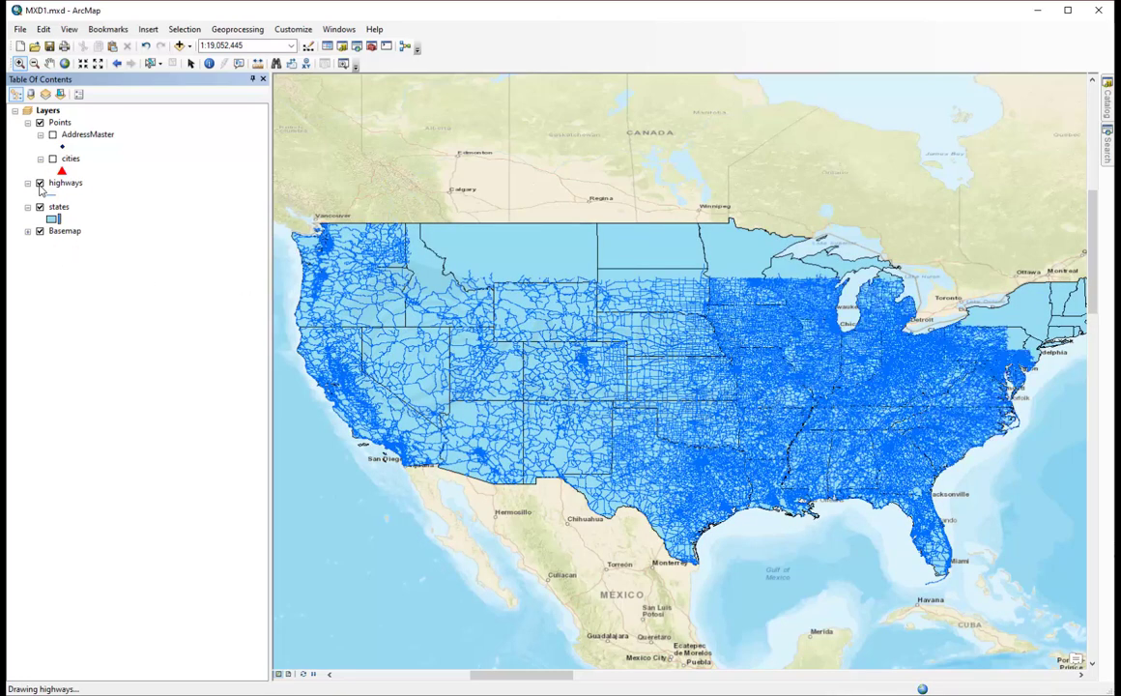
Show the cities again as size 10 red triangles and save the map document.
click(53, 159)
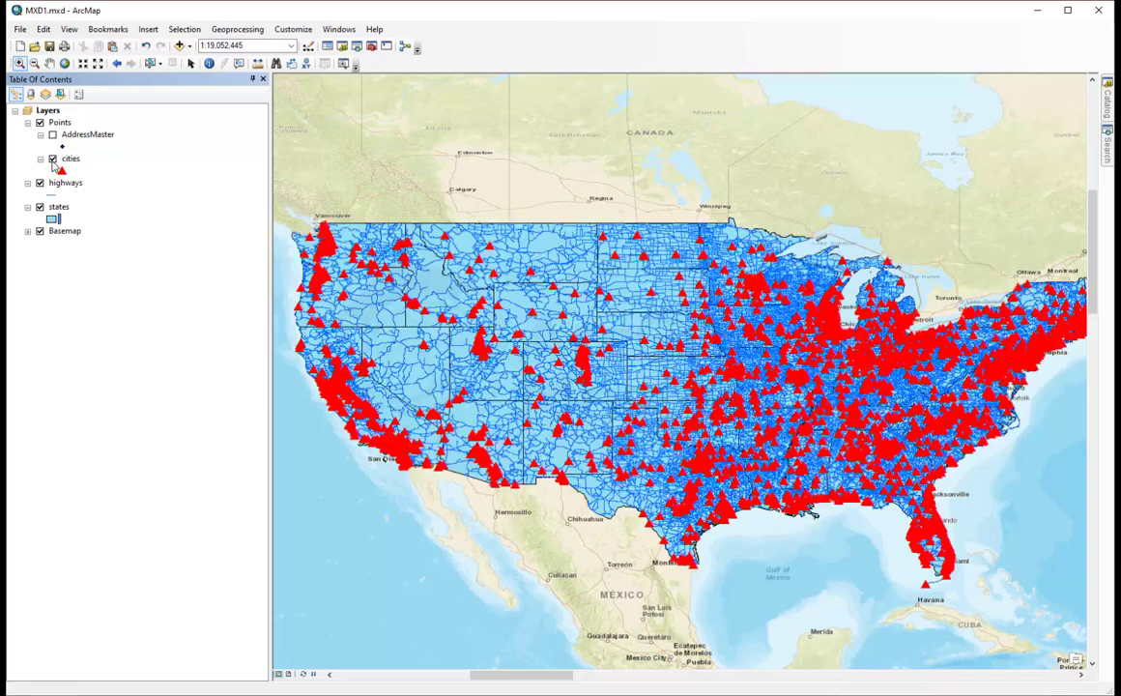
click(62, 171)
double_click(666, 326)
text(19,0)
click(636, 496)
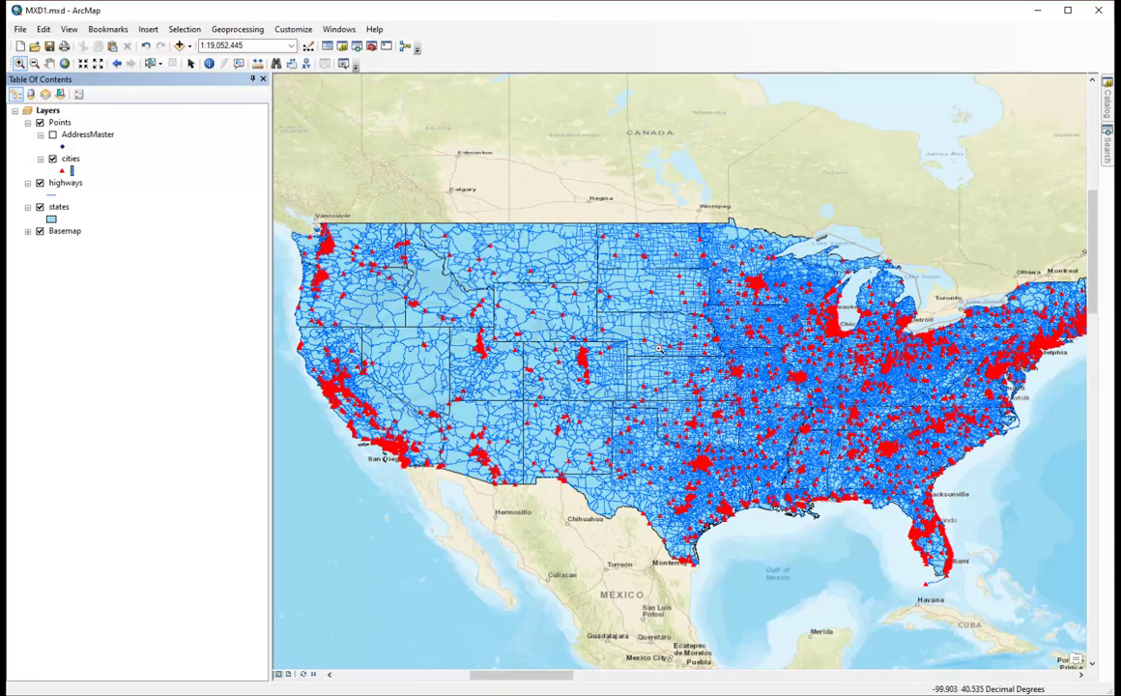
click(49, 47)
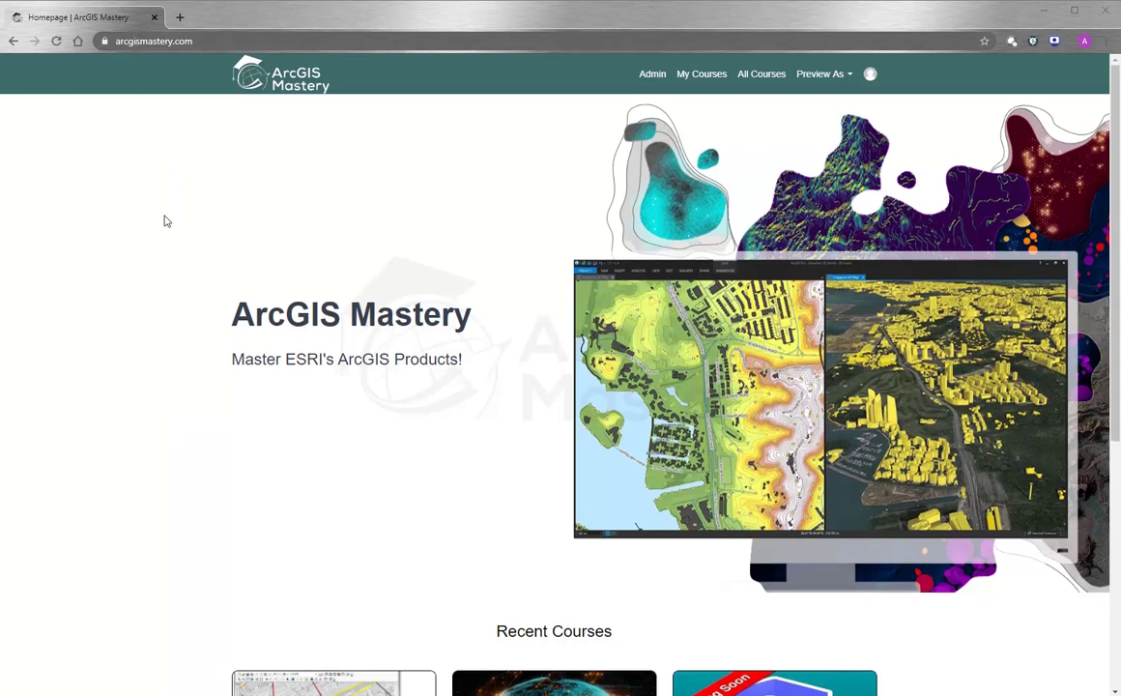
Open the ArcGIS Mastery course list, preview the Monthly Stay Up to Date course, then go back.
scroll(164, 227, down, 3)
scroll(164, 231, down, 2)
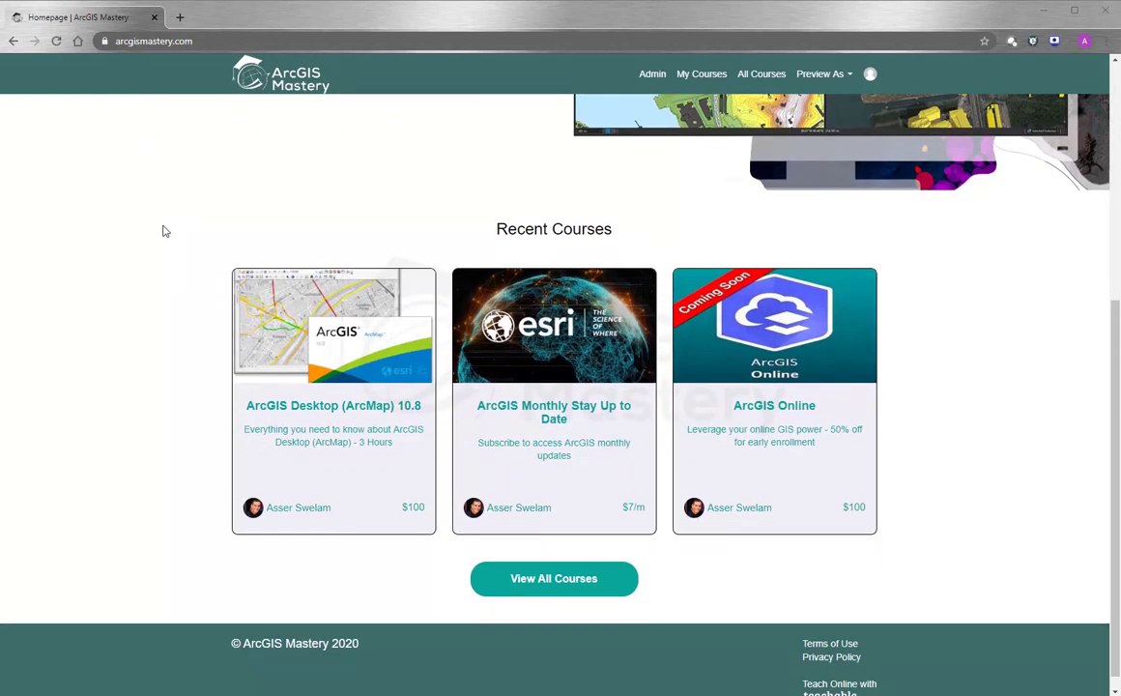
click(533, 580)
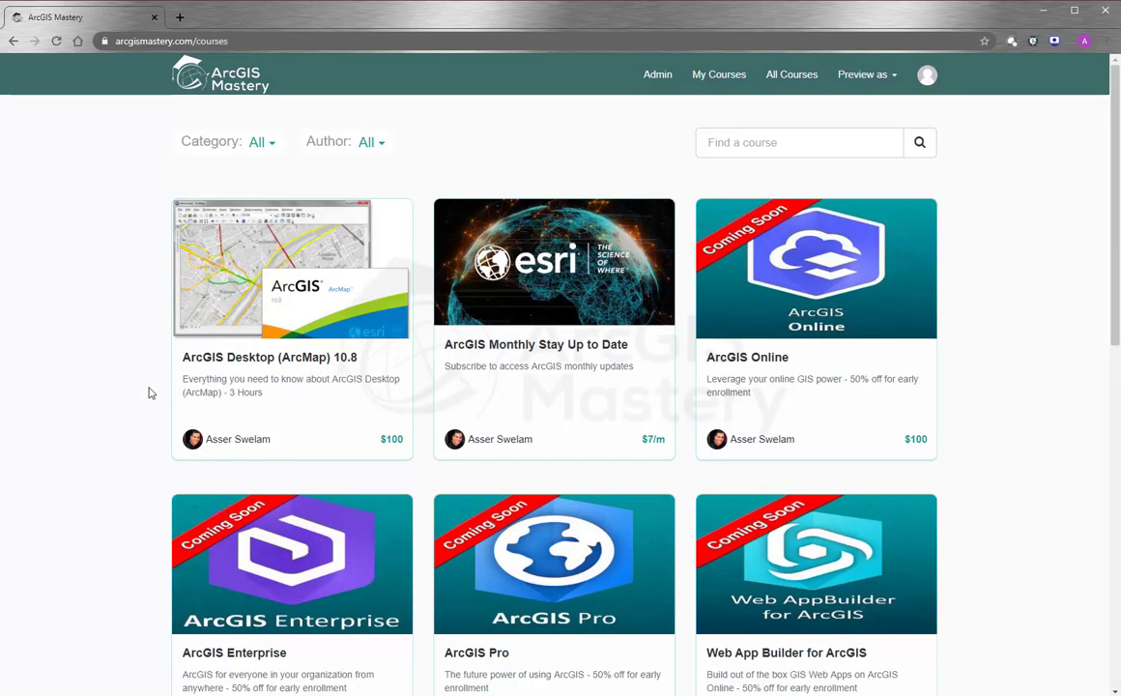
scroll(149, 392, down, 2)
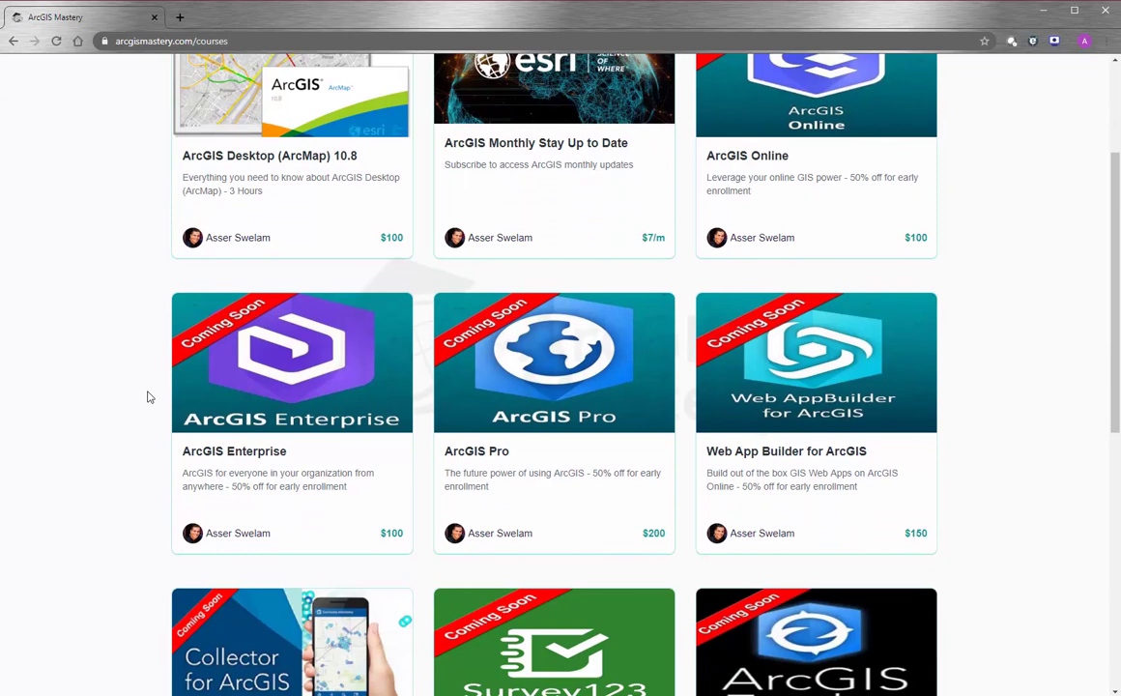
scroll(150, 396, up, 2)
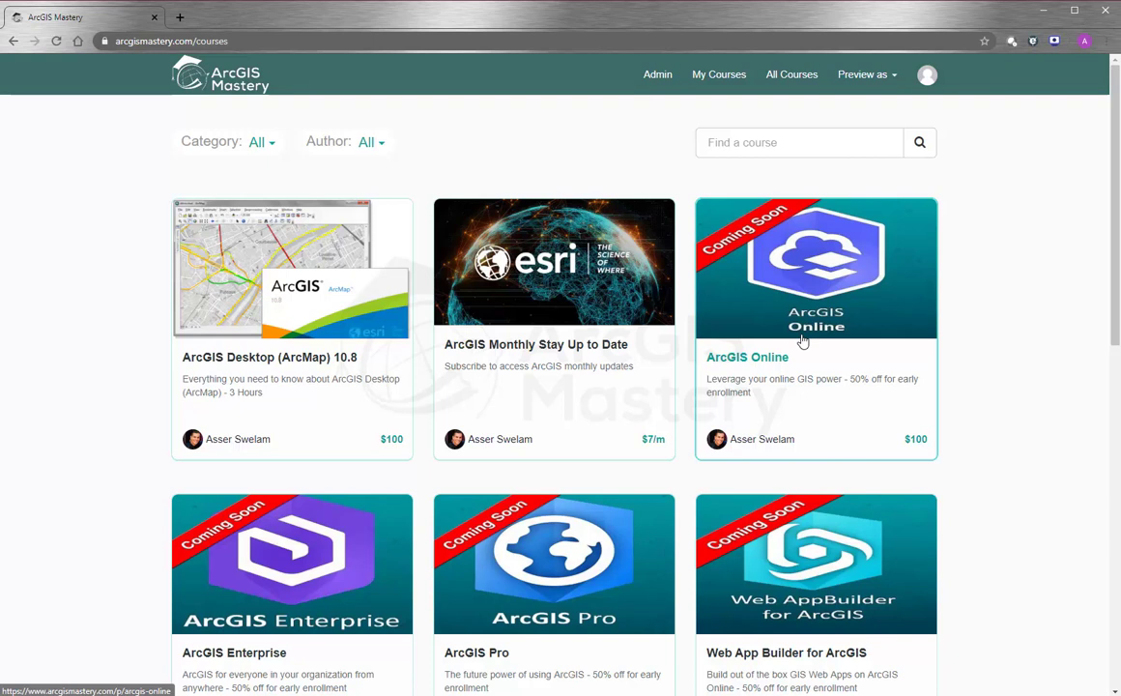
click(584, 297)
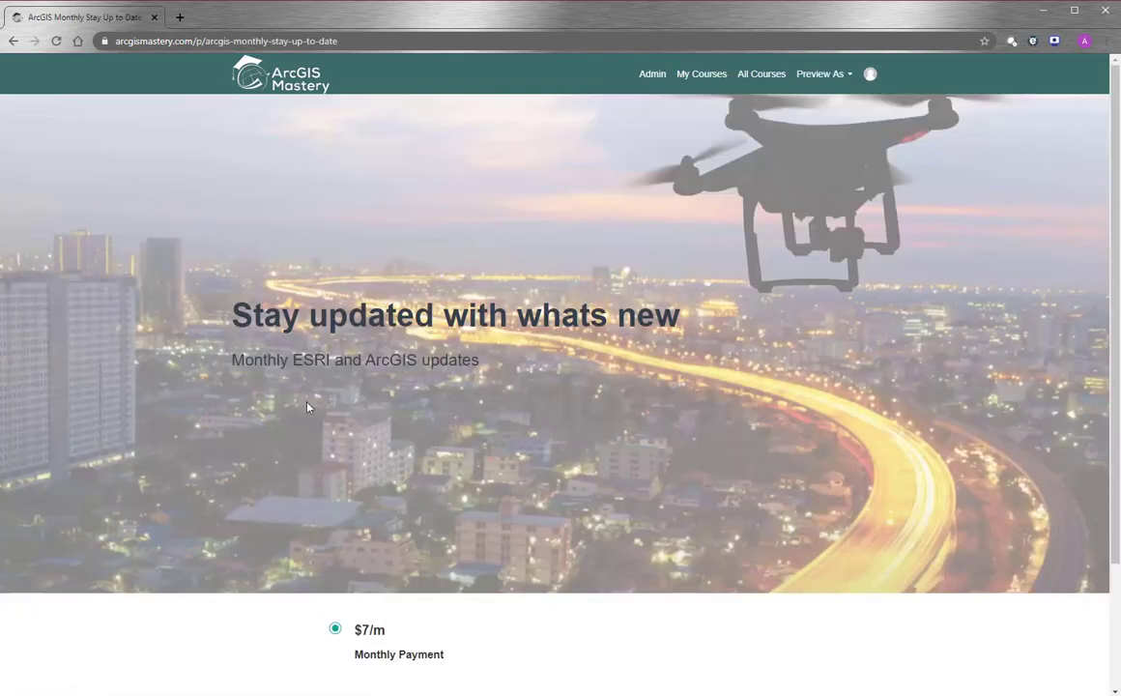
click(13, 40)
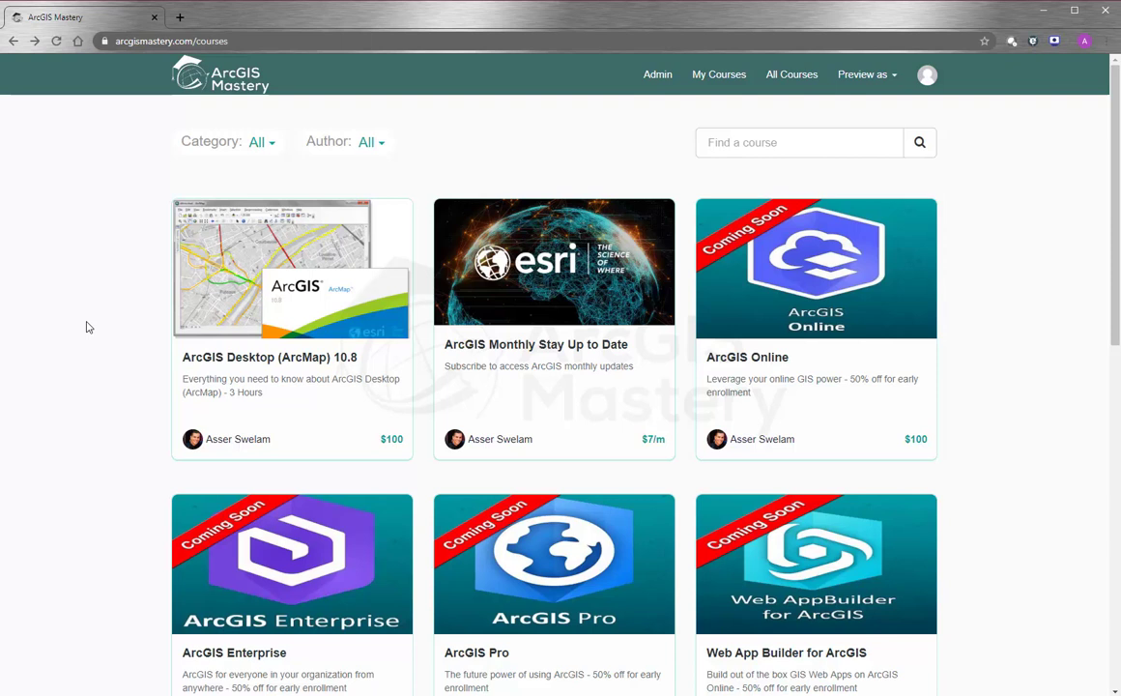